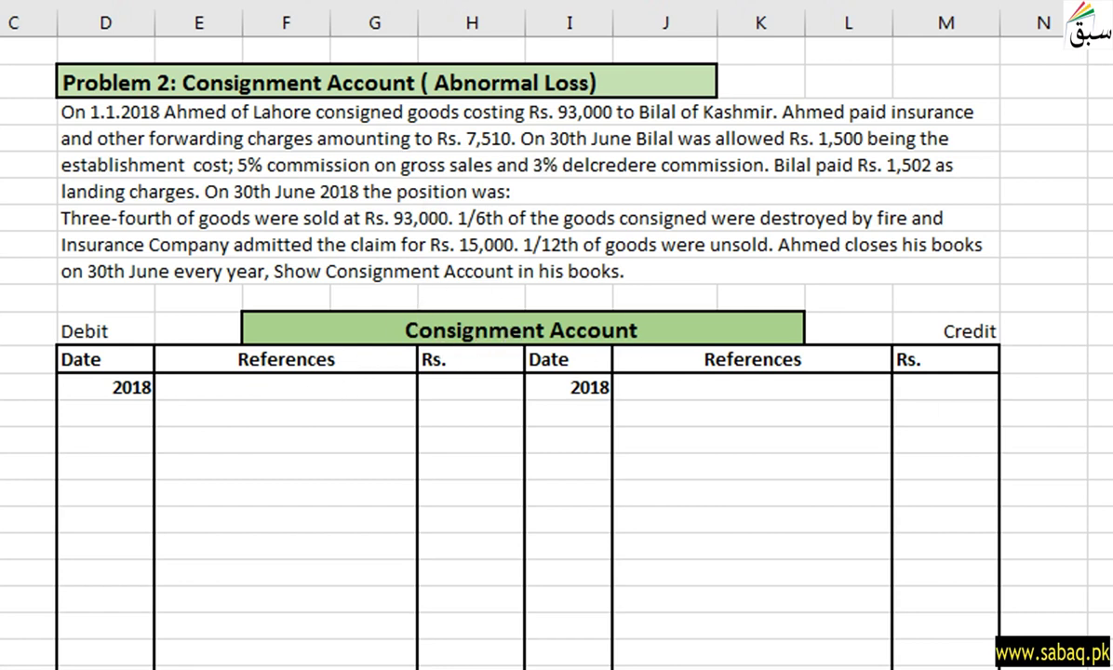
- Add a "Goods sent on Consignment" entry of 93,000 as the first debit item of the Consignment Account
left_click(751, 440)
left_click(312, 419)
type("Goods sent on Consignment")
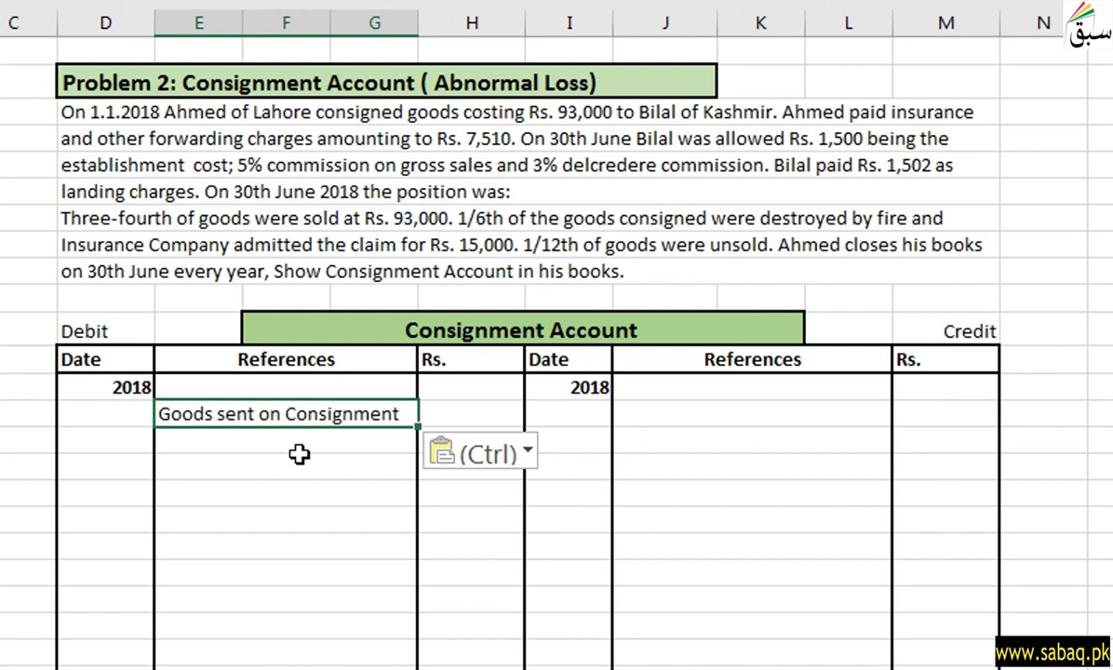
left_click(437, 397)
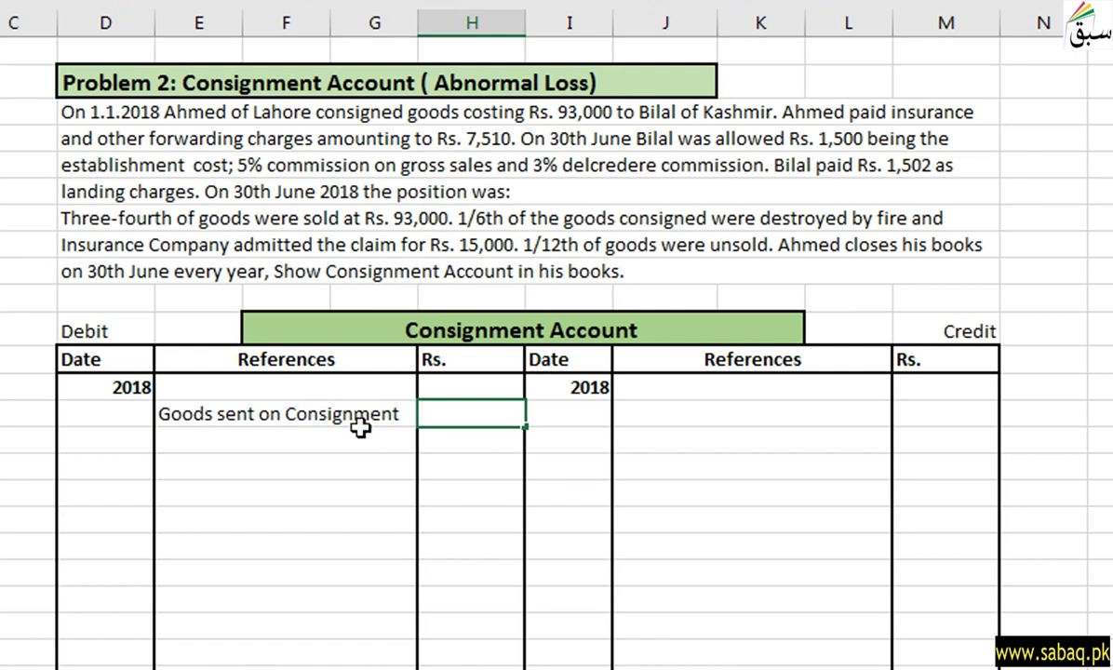
type("93,000")
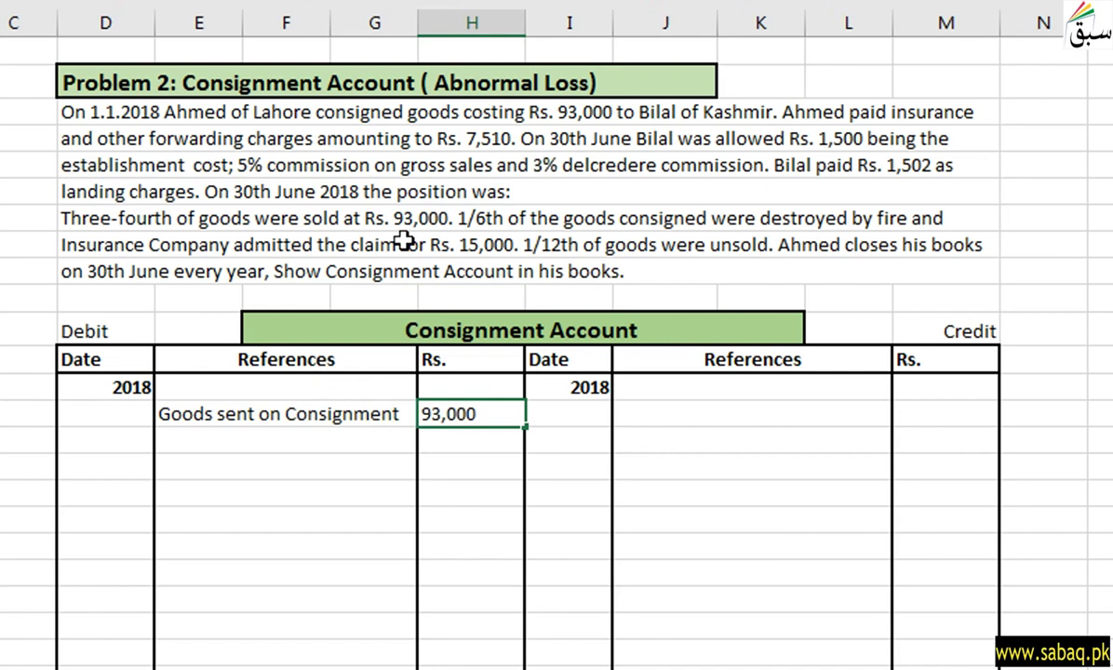
left_click(377, 546)
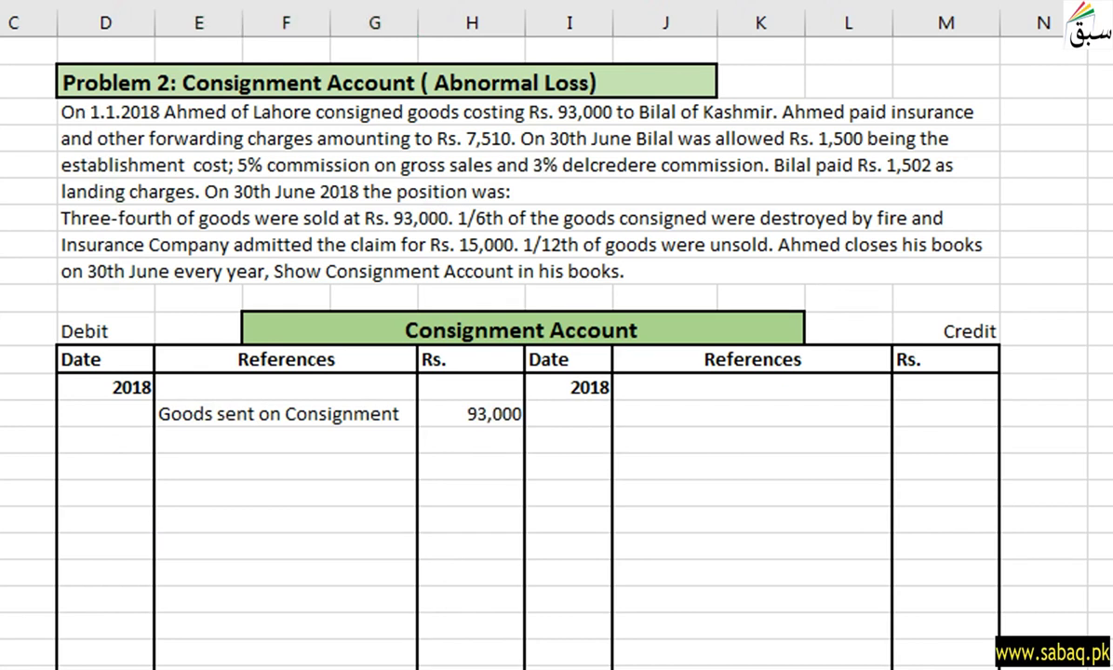
- Date the Goods sent on Consignment entry 1-Jan
left_click(125, 407)
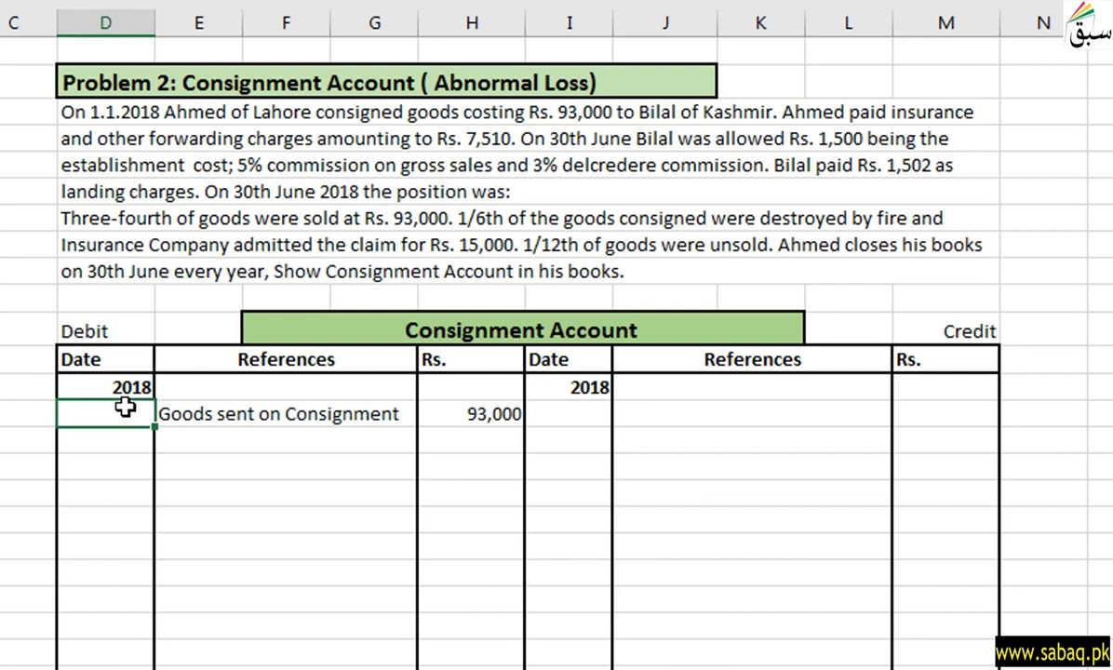
type("1-Jan")
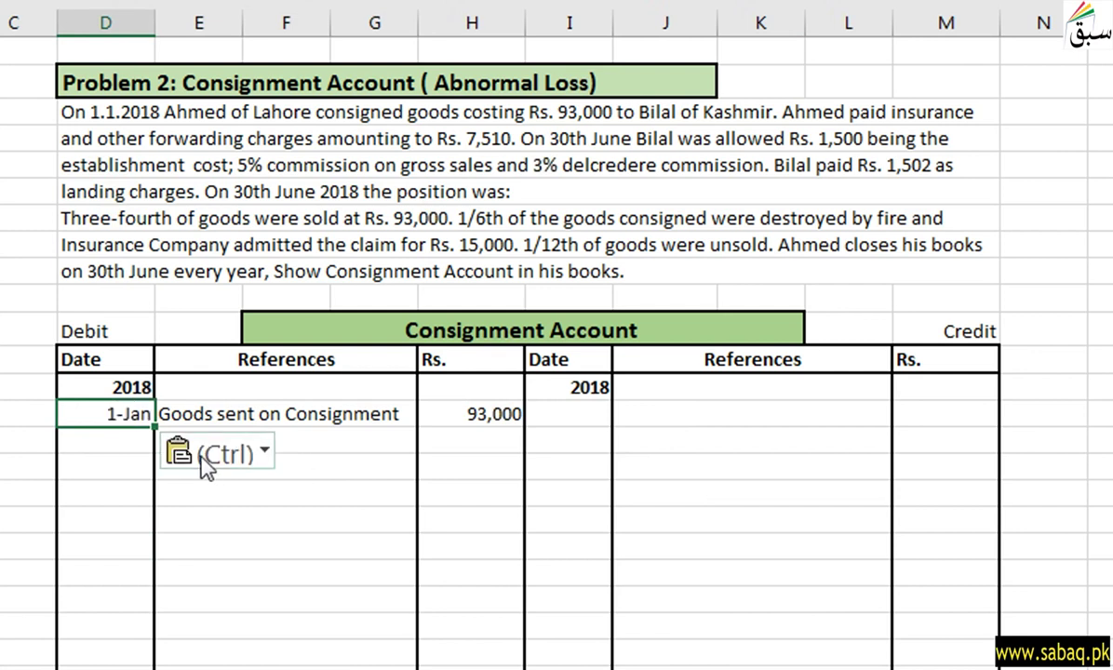
left_click(403, 447)
left_click(354, 498)
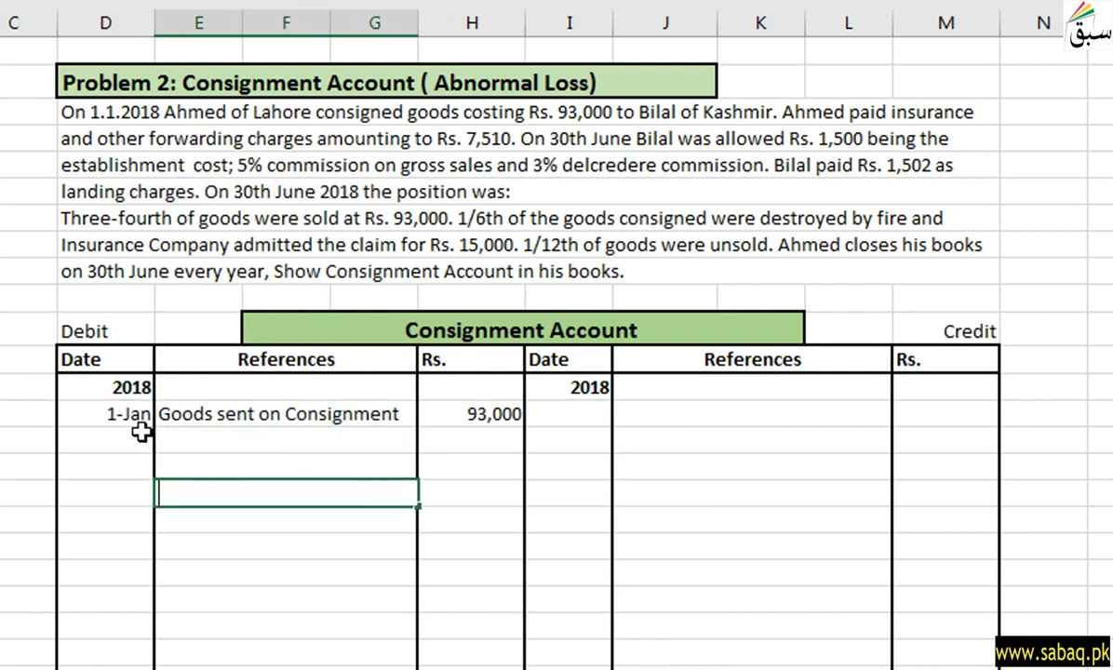
key("F2")
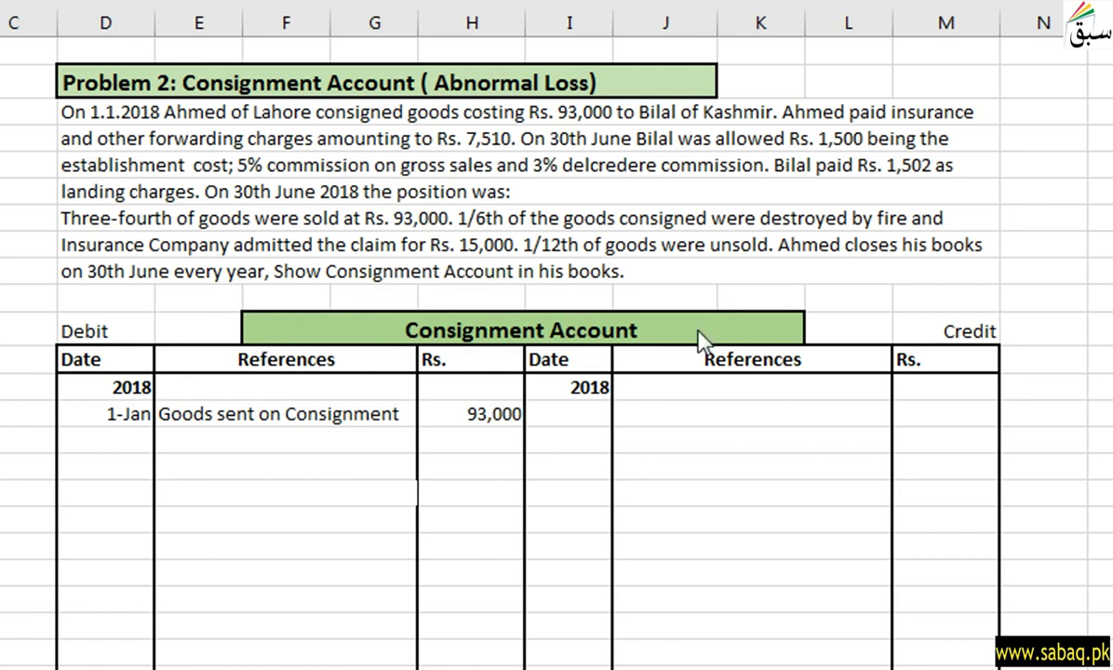
- Record the insurance and forwarding charges as a debit entry "Cash" of 7,510 below Goods sent on Consignment
left_click(260, 460)
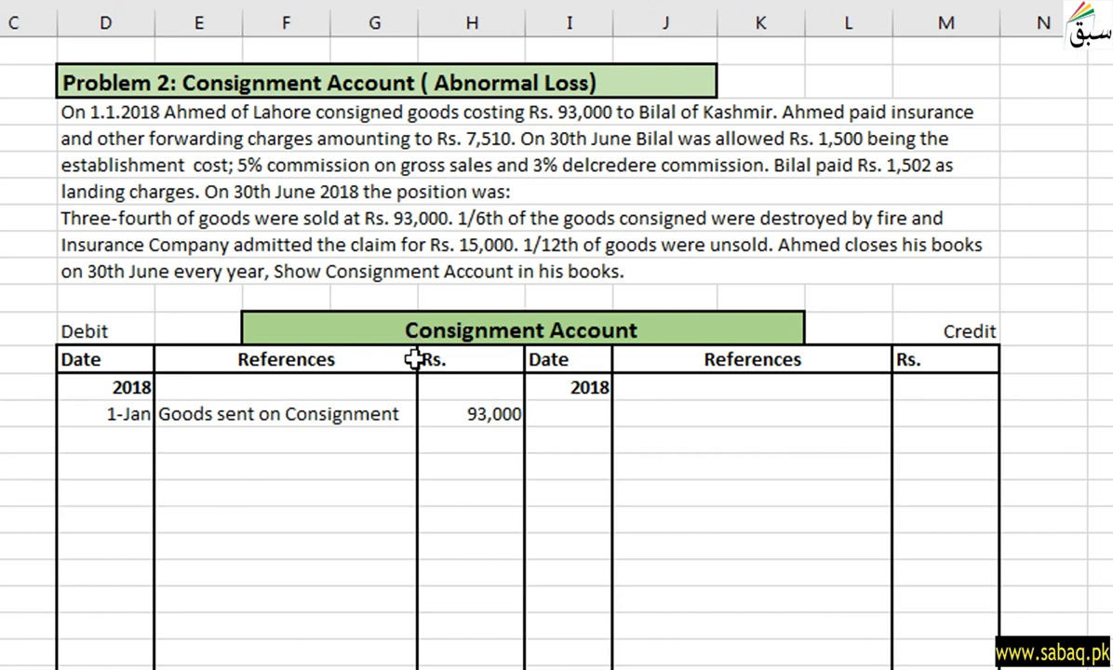
left_click(317, 440)
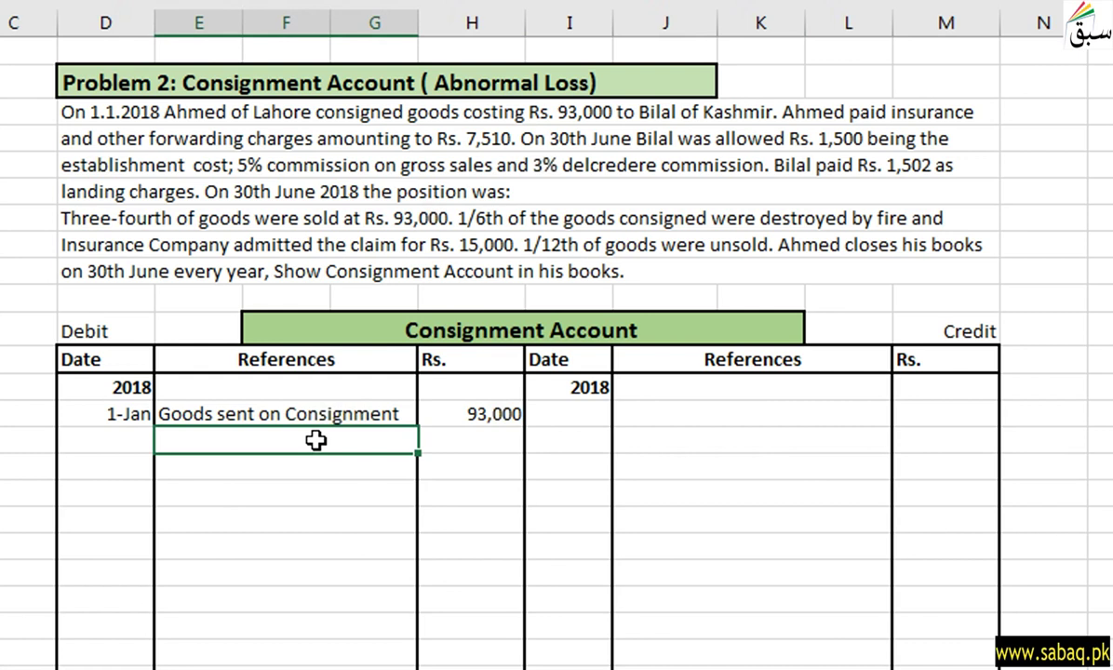
type("Cash")
left_click(312, 496)
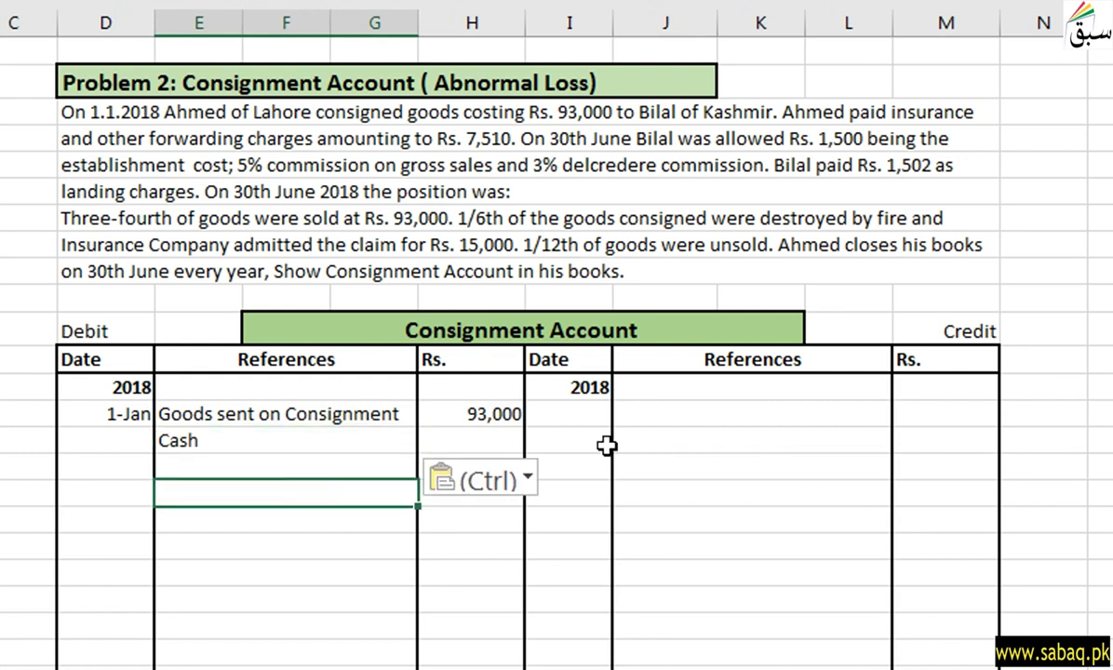
left_click(690, 445)
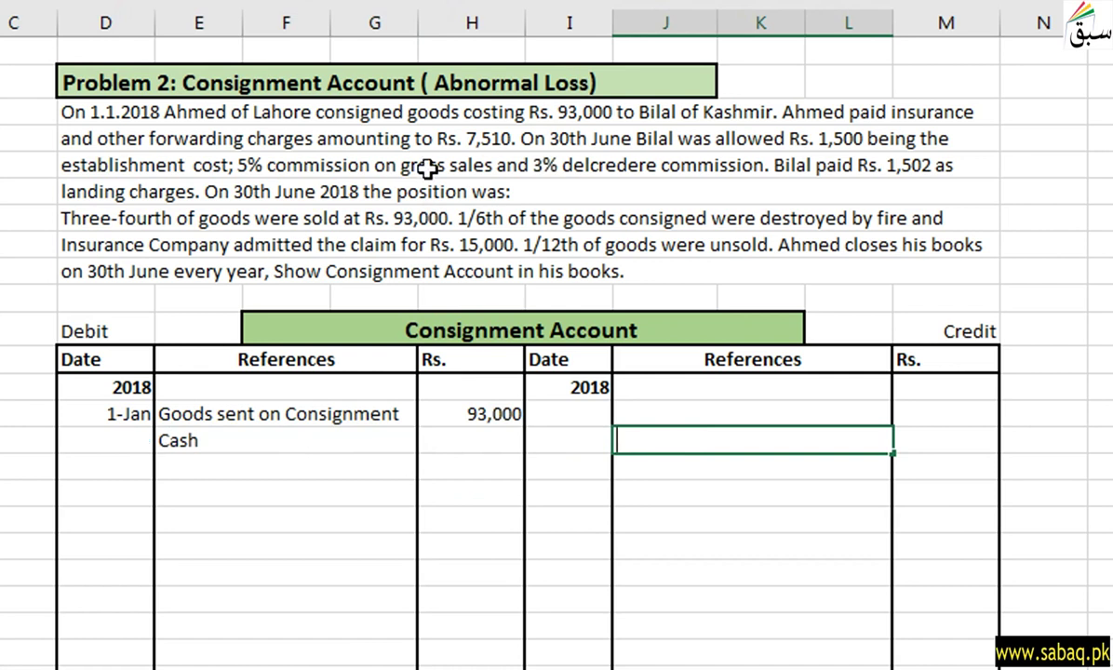
left_click(492, 436)
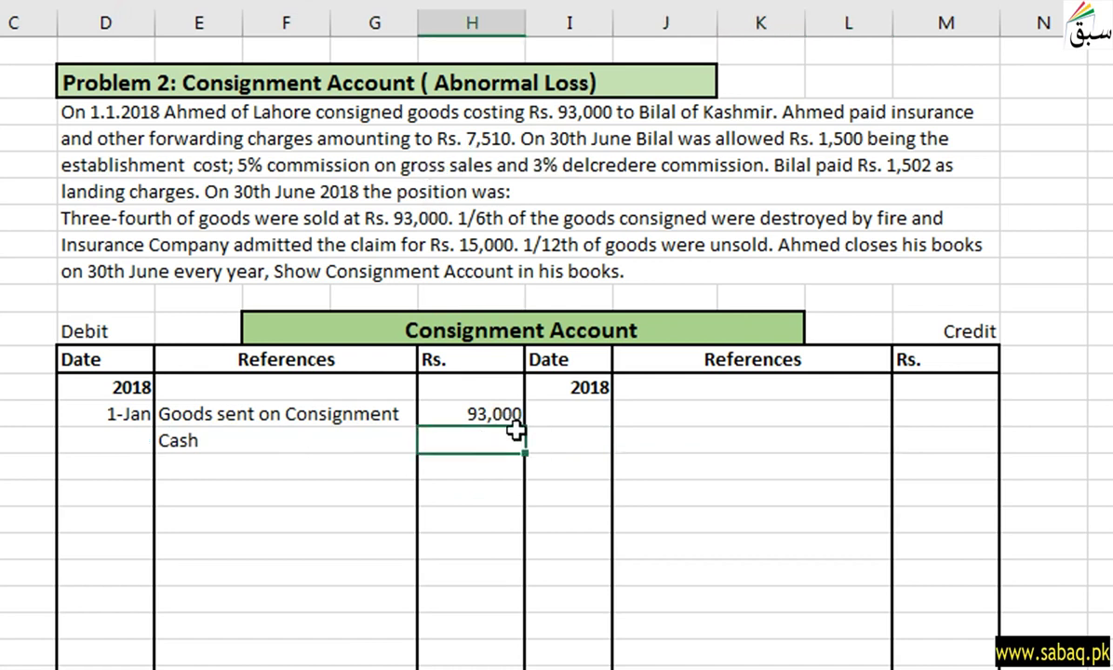
type("7,510")
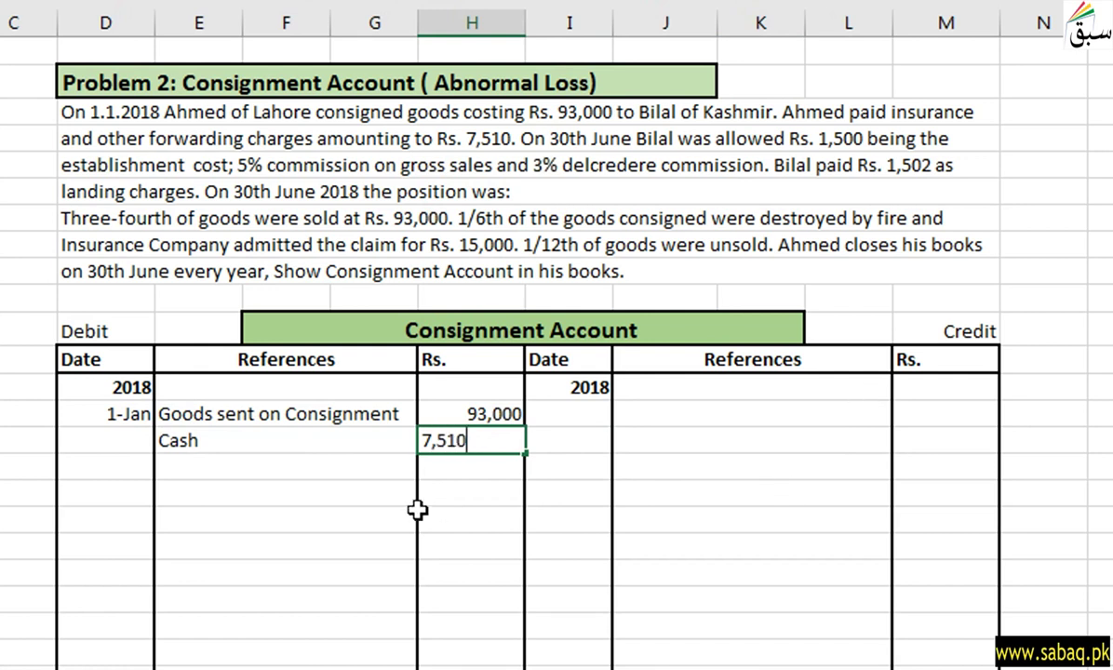
left_click(321, 517)
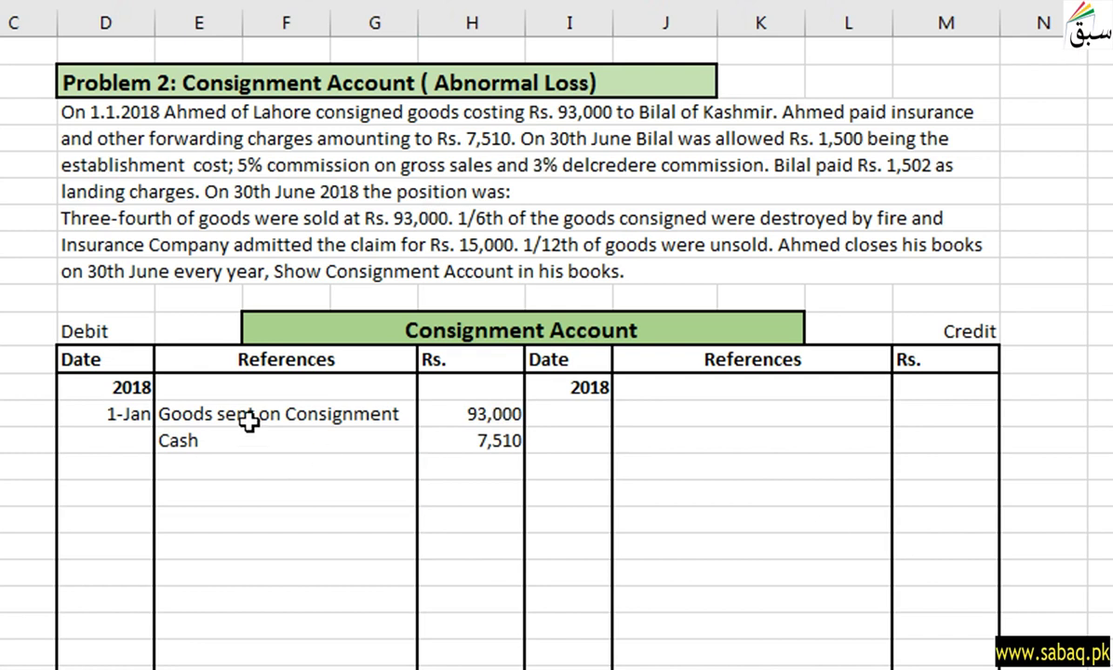
- Date the debit-side Cash entry 1-Jan
left_click(123, 436)
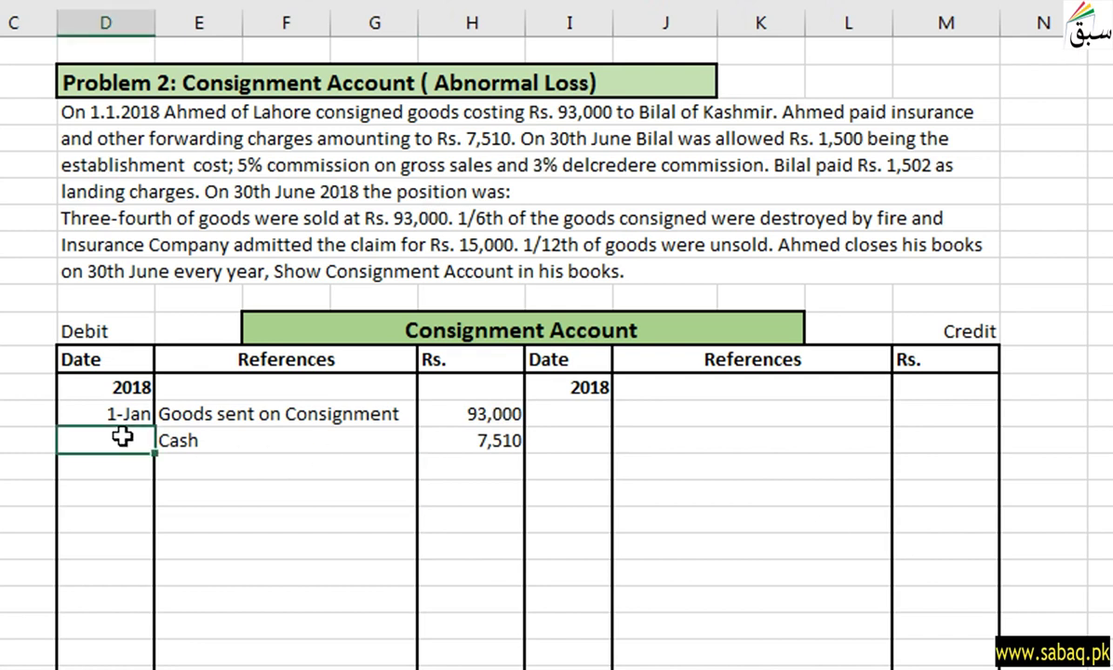
type("1-Jan")
left_click(639, 449)
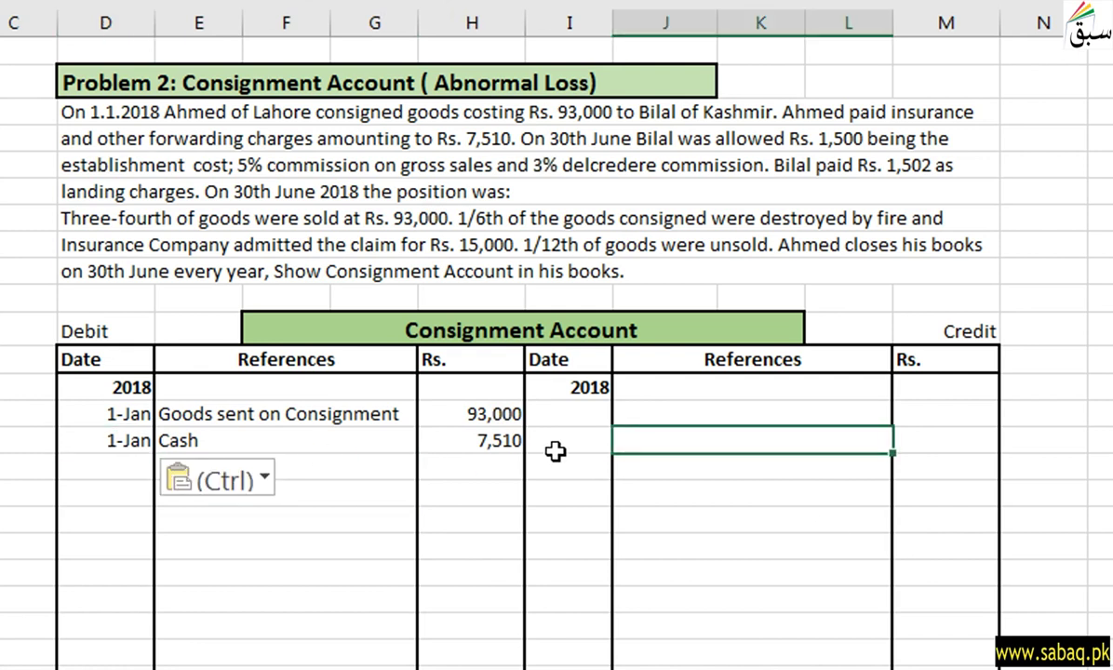
left_click(575, 447)
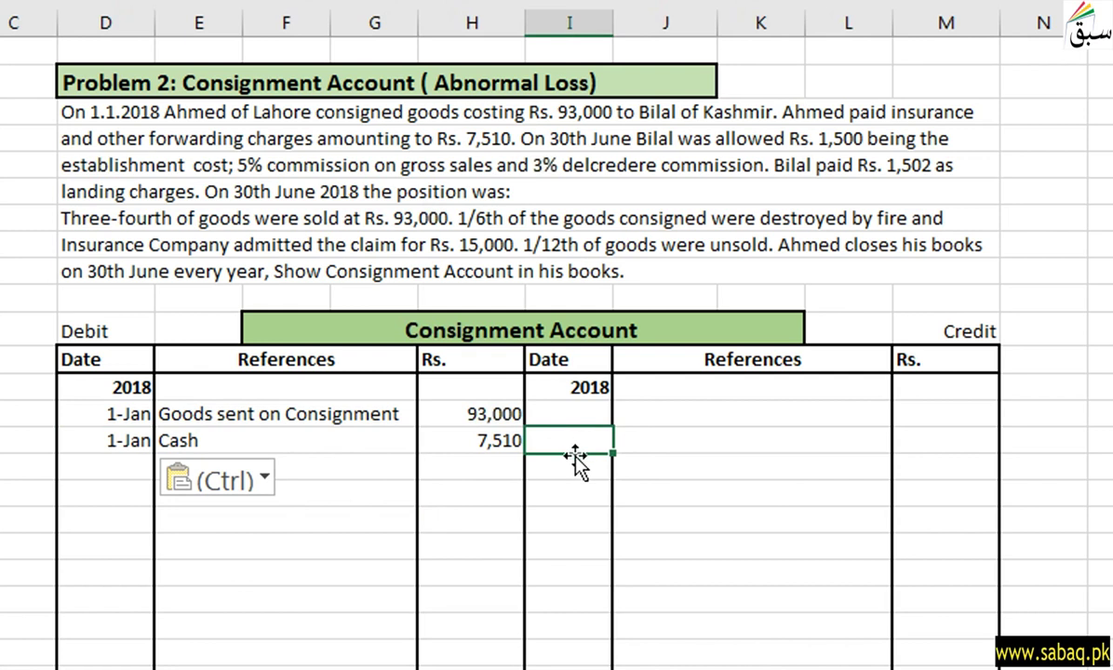
left_click(100, 448)
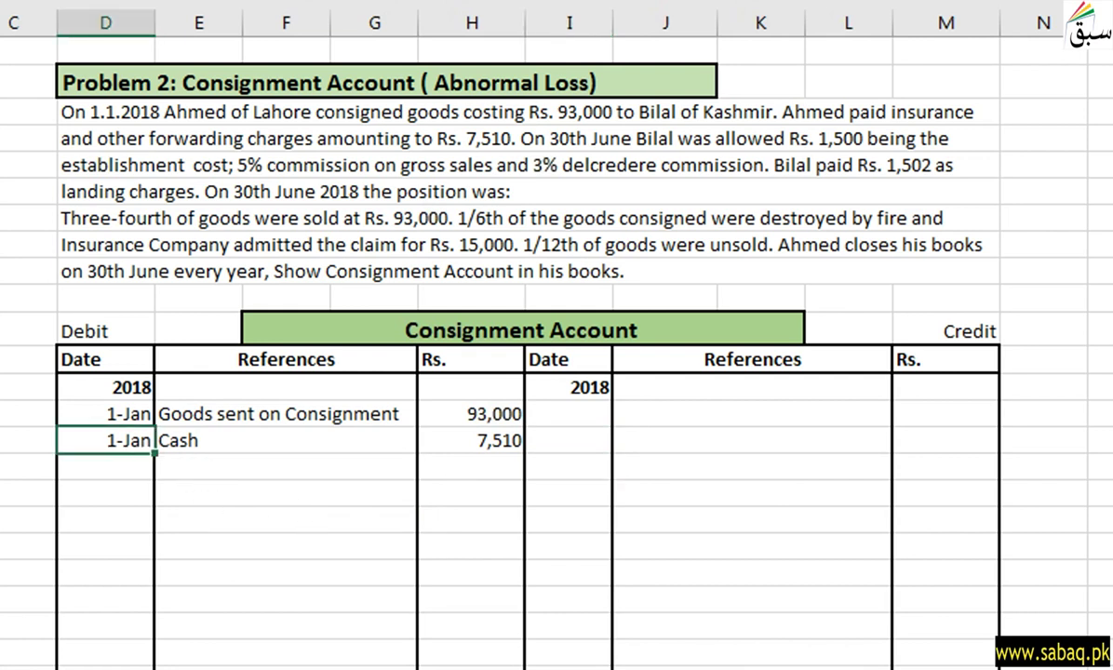
left_click(344, 256)
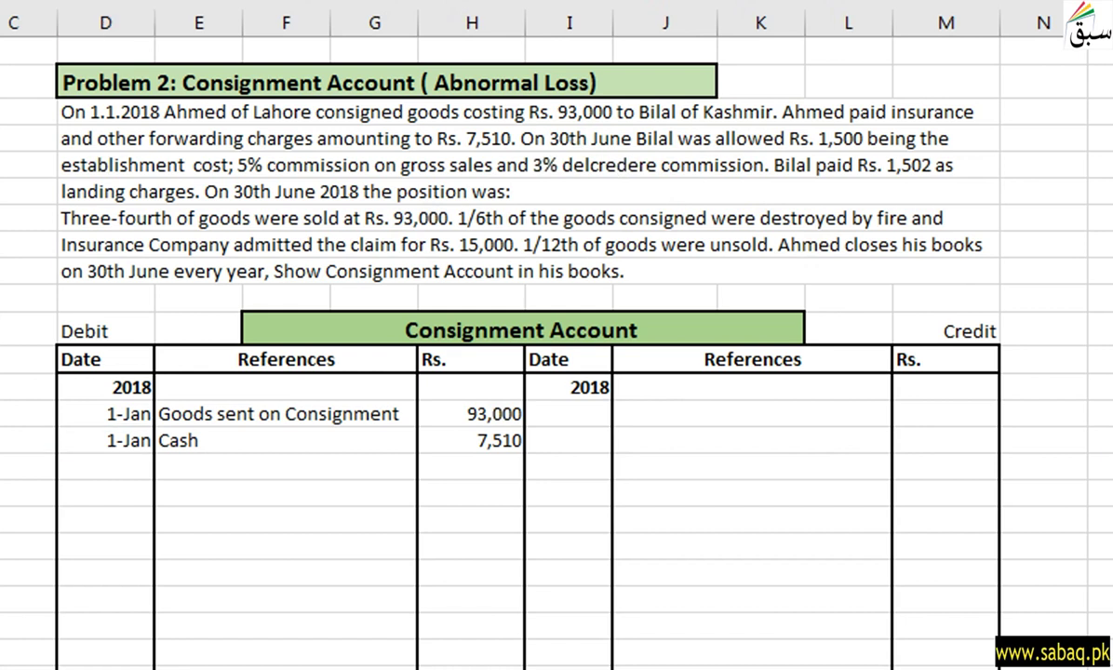
- Start a debit entry dated 30-Jun below Cash, with the consignee's account as a bold reference heading
left_click(103, 465)
type("30-Jun")
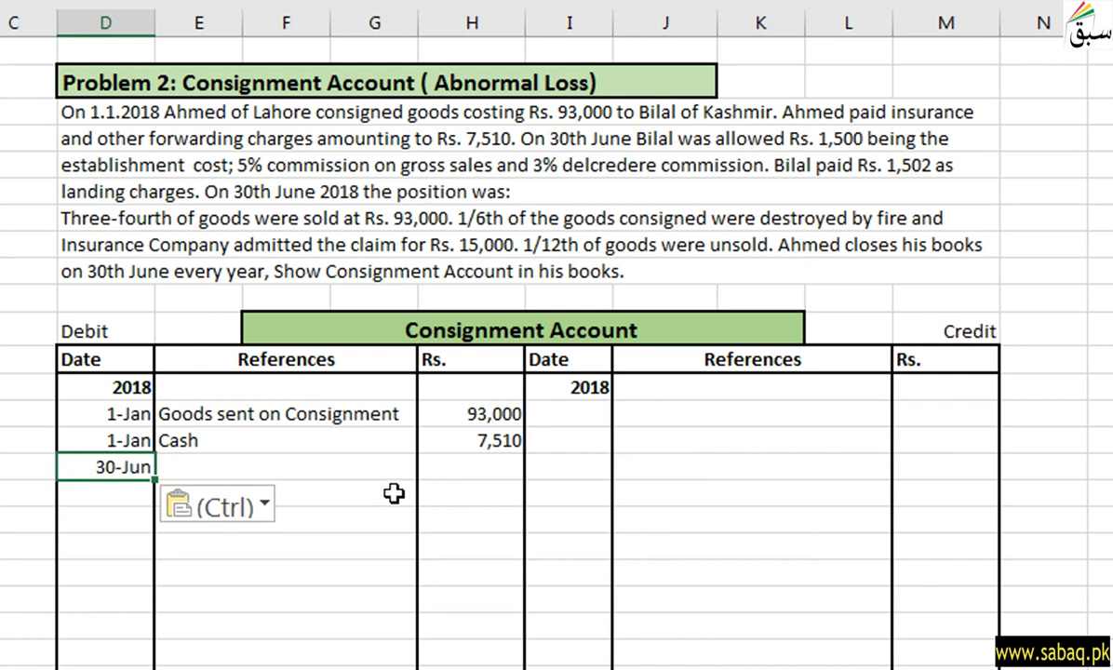
double_click(393, 494)
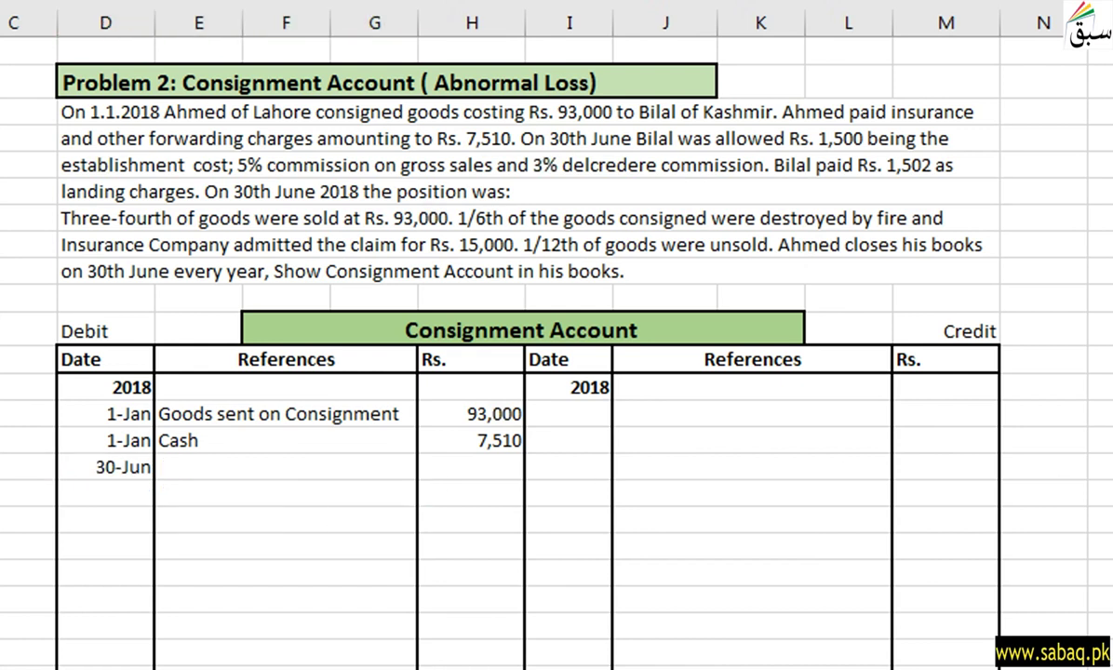
left_click(238, 467)
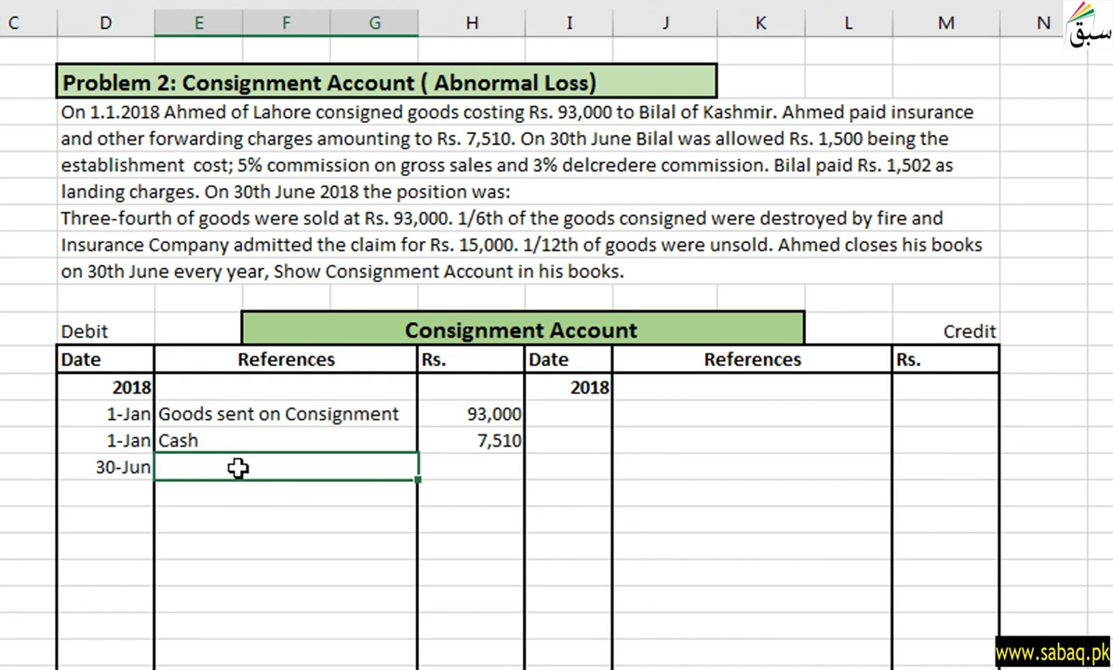
type("B's Account:")
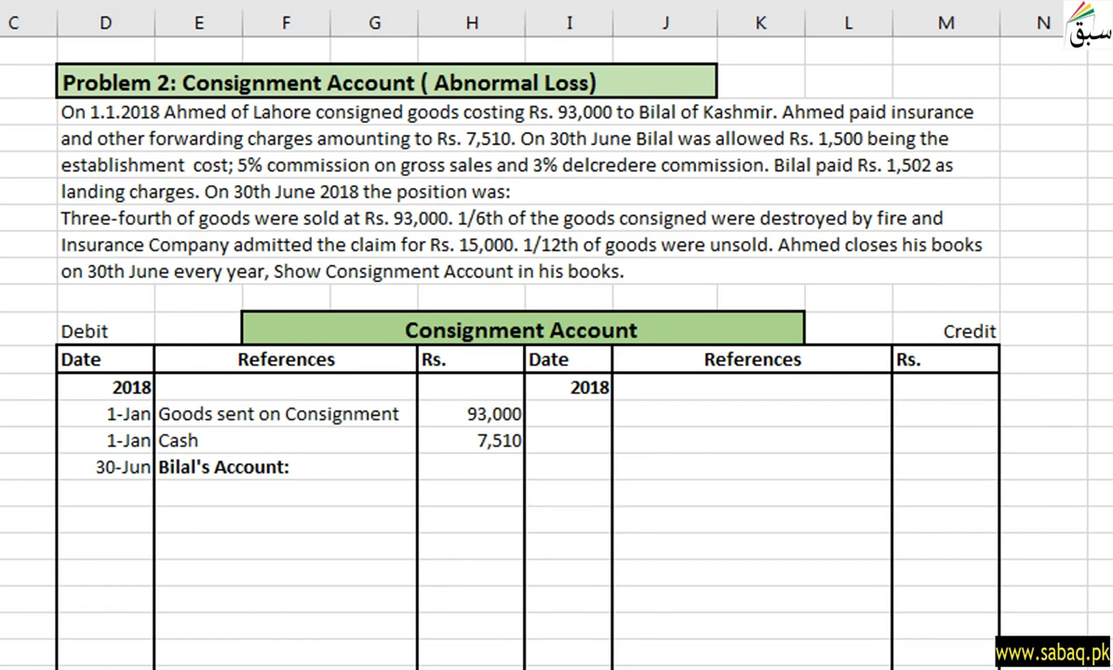
- Enter "Establishment" as the reference line directly under the consignee's account heading
left_click(224, 499)
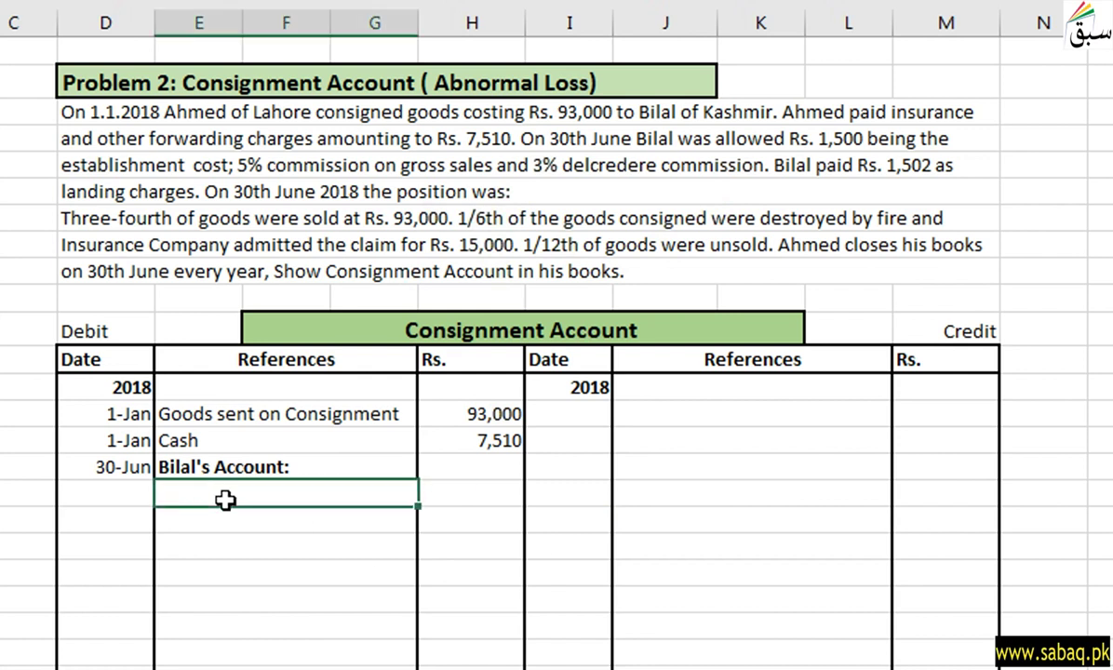
type("Establishment")
left_click(273, 525)
left_click(357, 486)
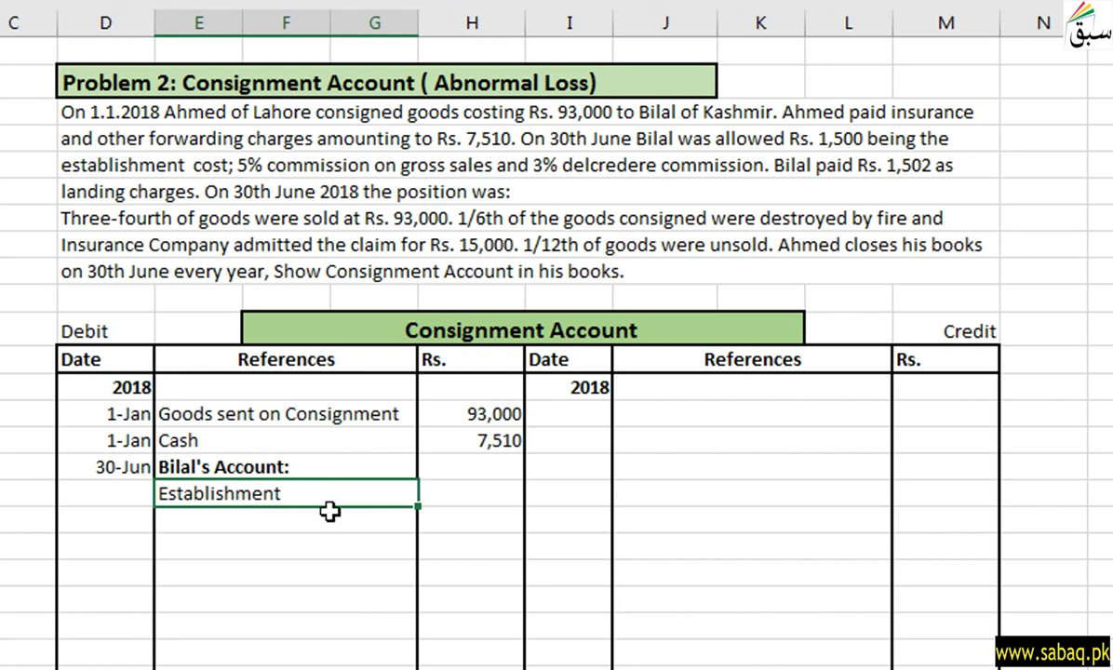
key("Right")
key("Right")
key("Right")
key("Right")
key("Right")
key("Right")
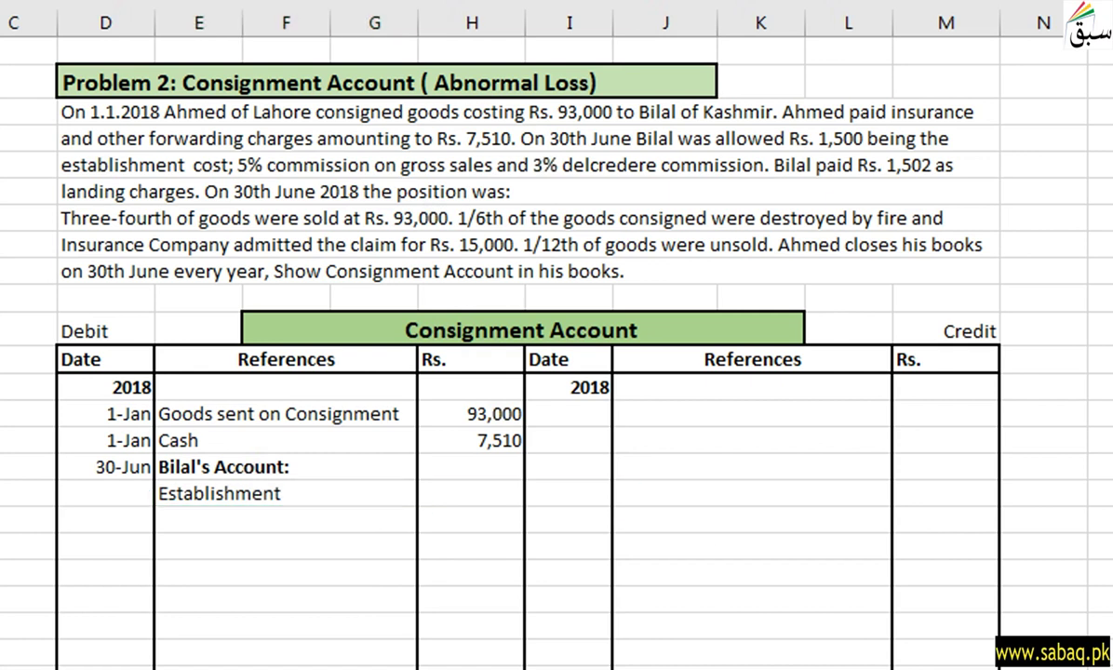
- Add the line "Expenses" under Establishment, with the amount 1,500 spaced out within the same reference cell
left_click(284, 523)
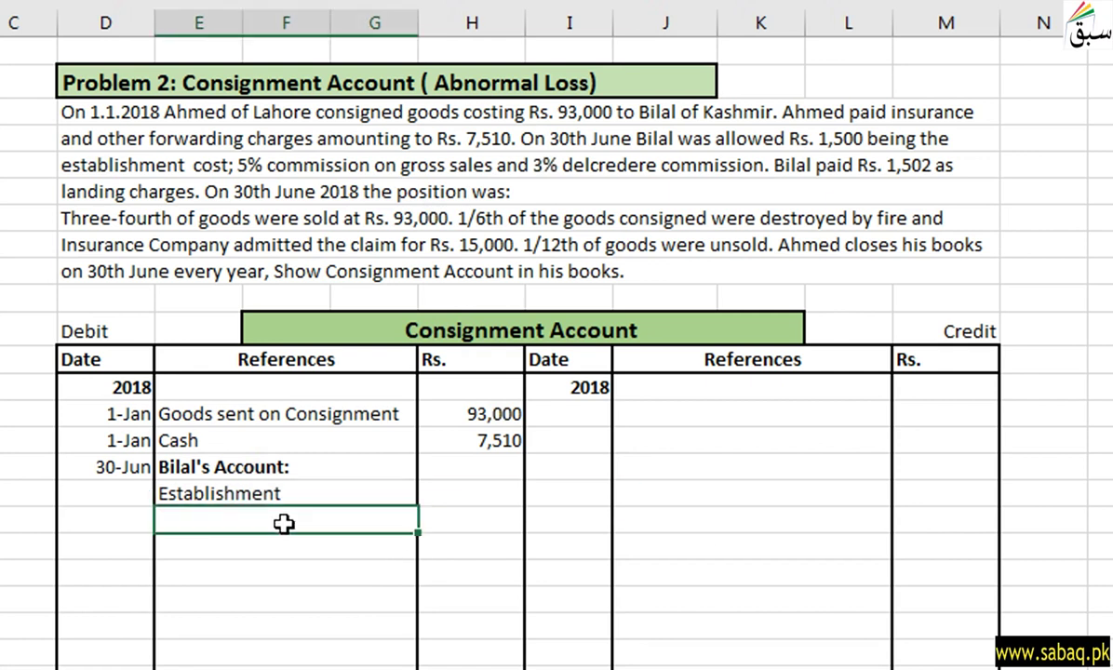
type("Expenses")
key("Return")
key("F2")
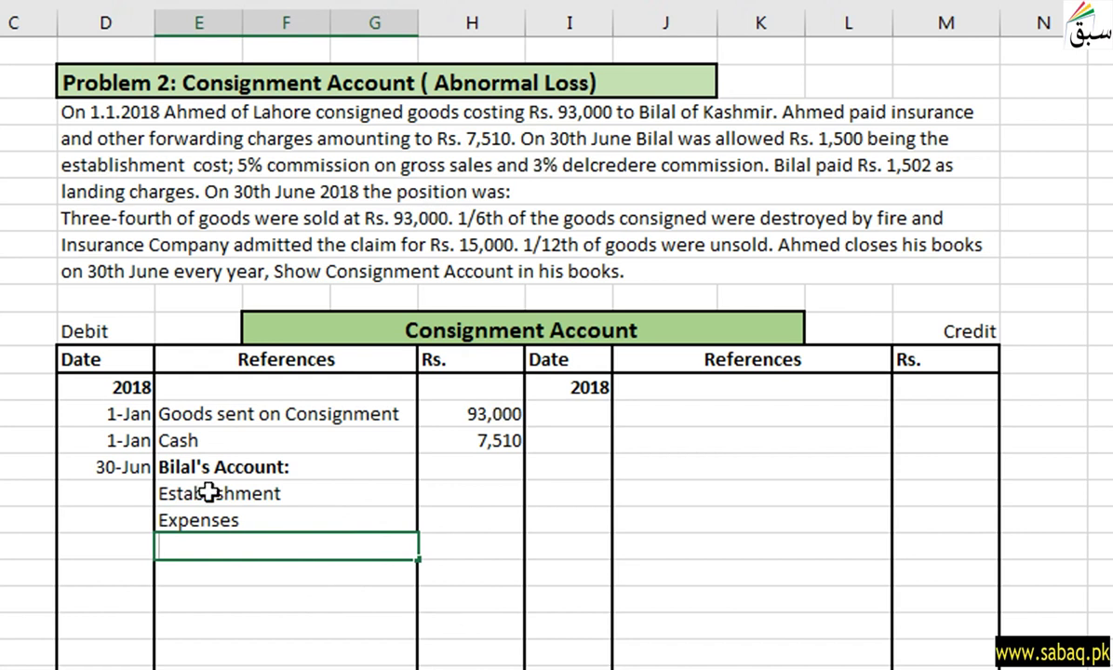
left_click(343, 517)
double_click(342, 517)
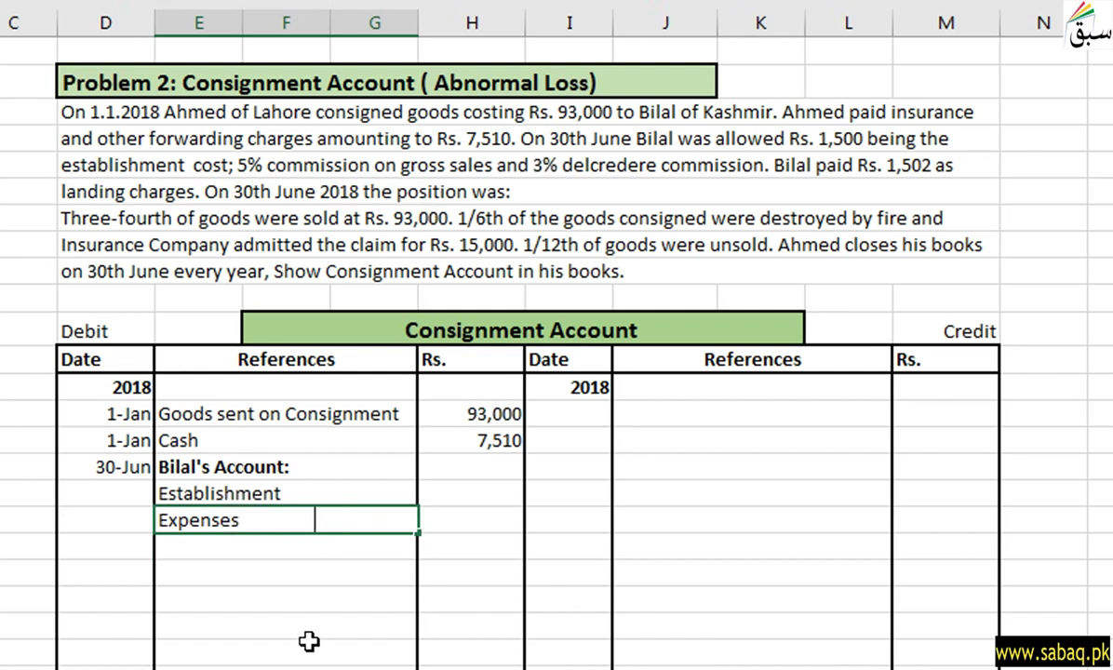
type("1,500")
left_click(484, 568)
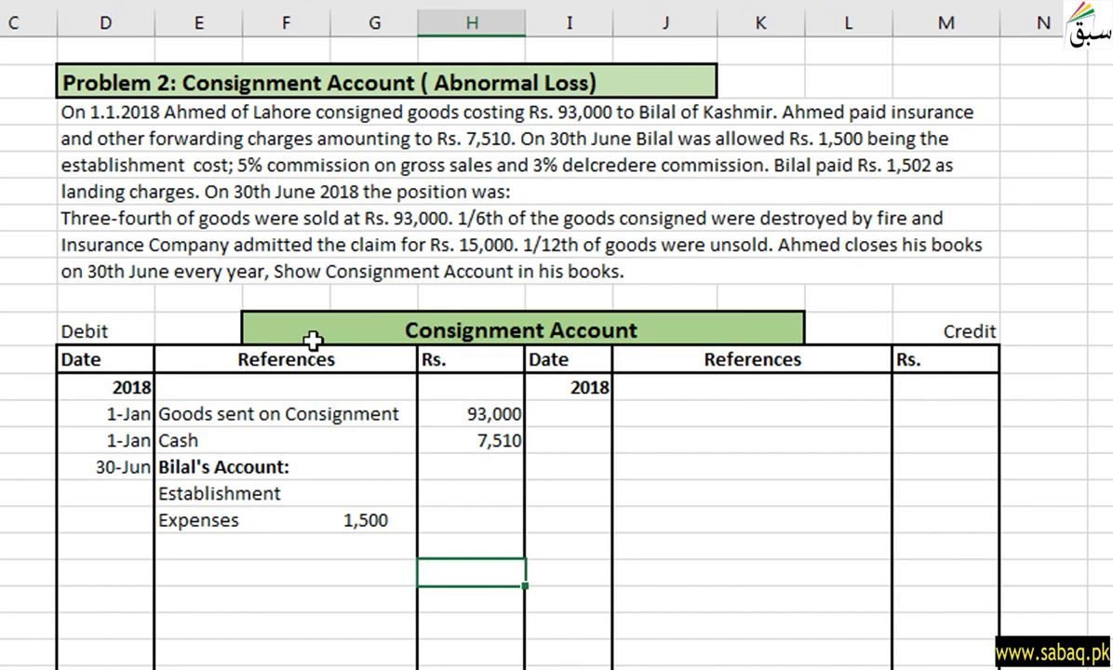
- Calculate the 5% commission on gross sales in column N beside the problem text with =93000*5/100
left_click(1016, 243)
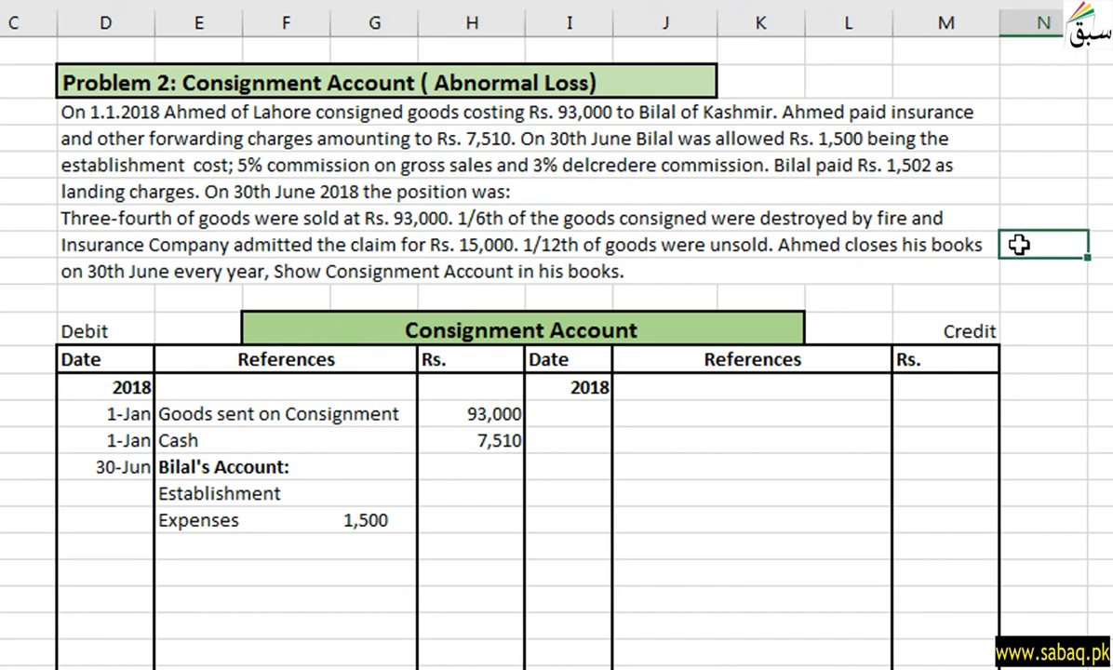
type("=93000")
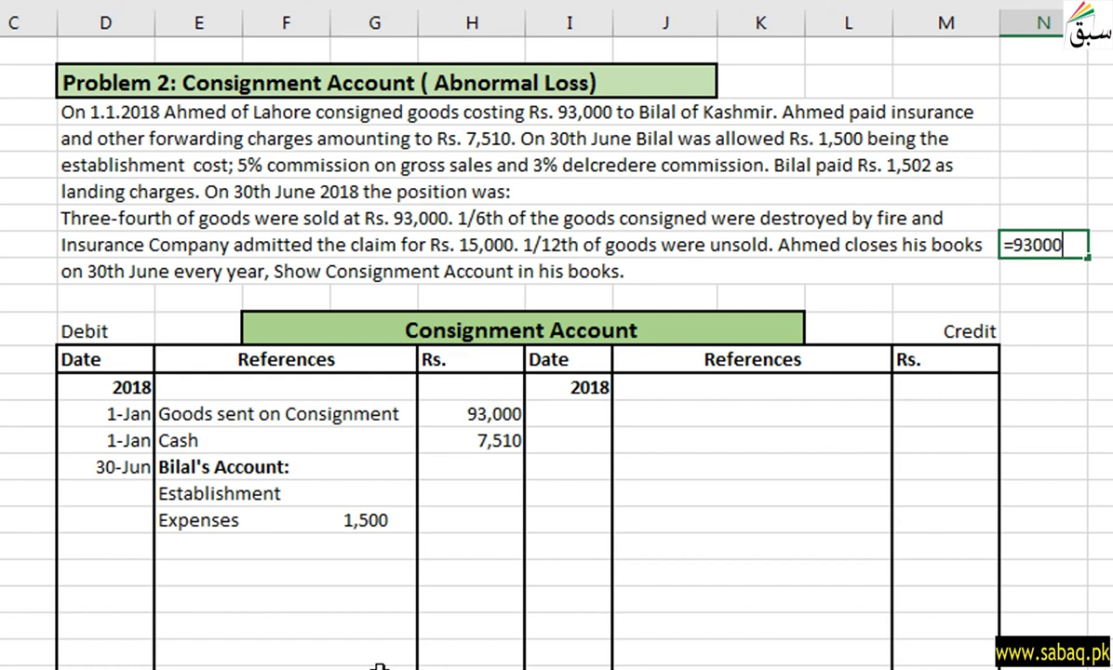
type("*5/1")
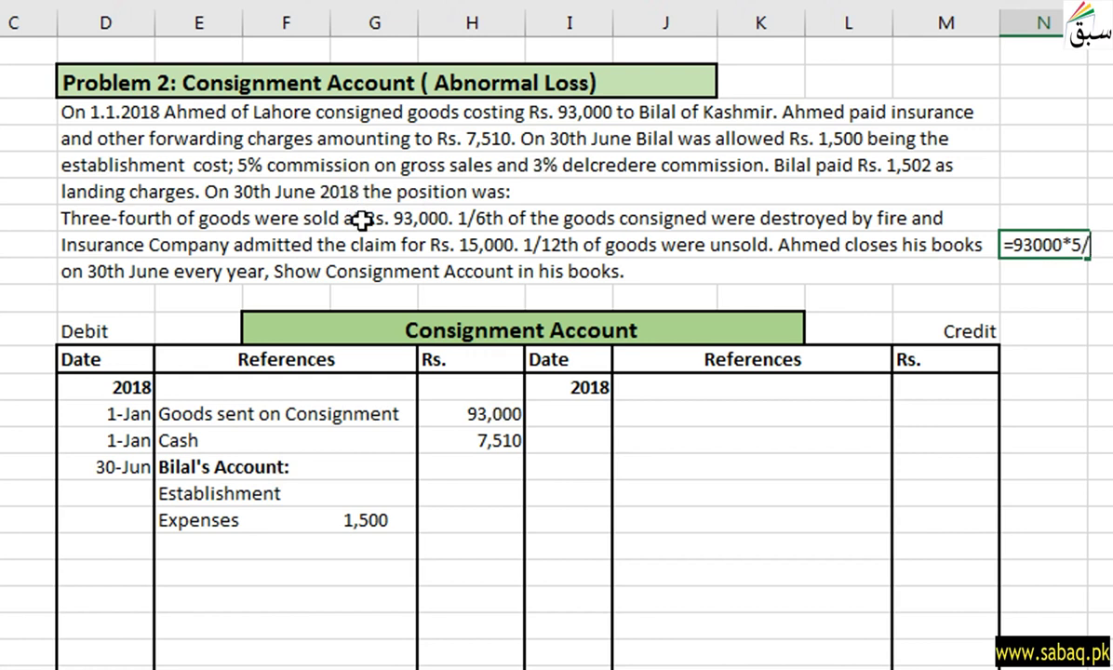
type("00")
key("Return")
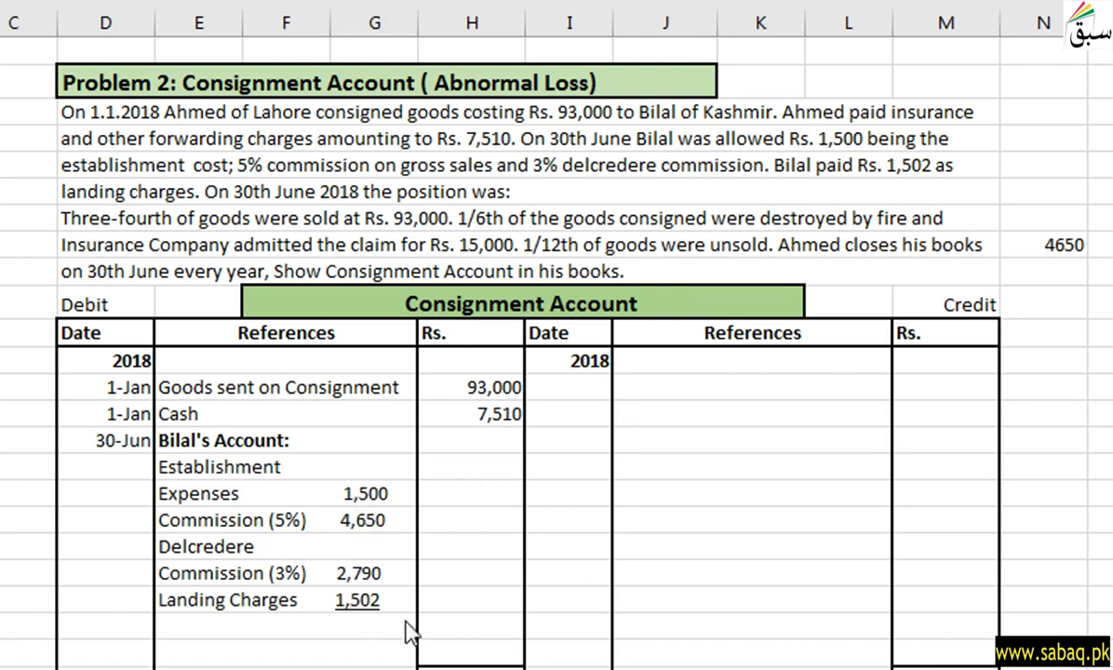
- Enter the consignee's combined charges of 10,442 in the debit amount column beside Landing Charges
double_click(478, 598)
type("10,442")
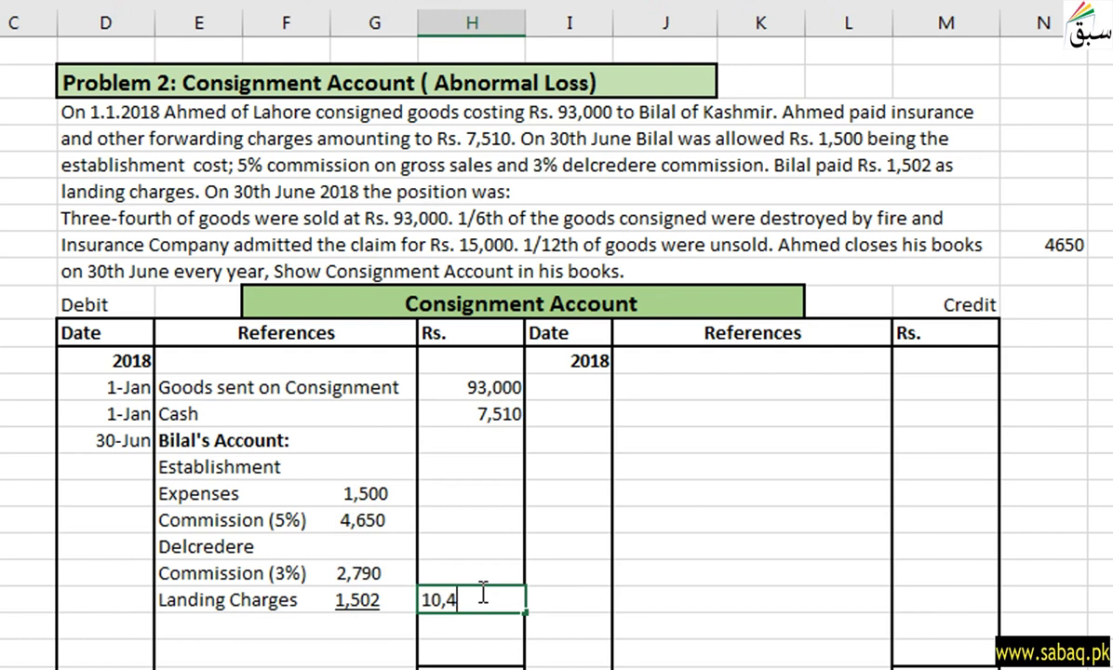
left_click(563, 528)
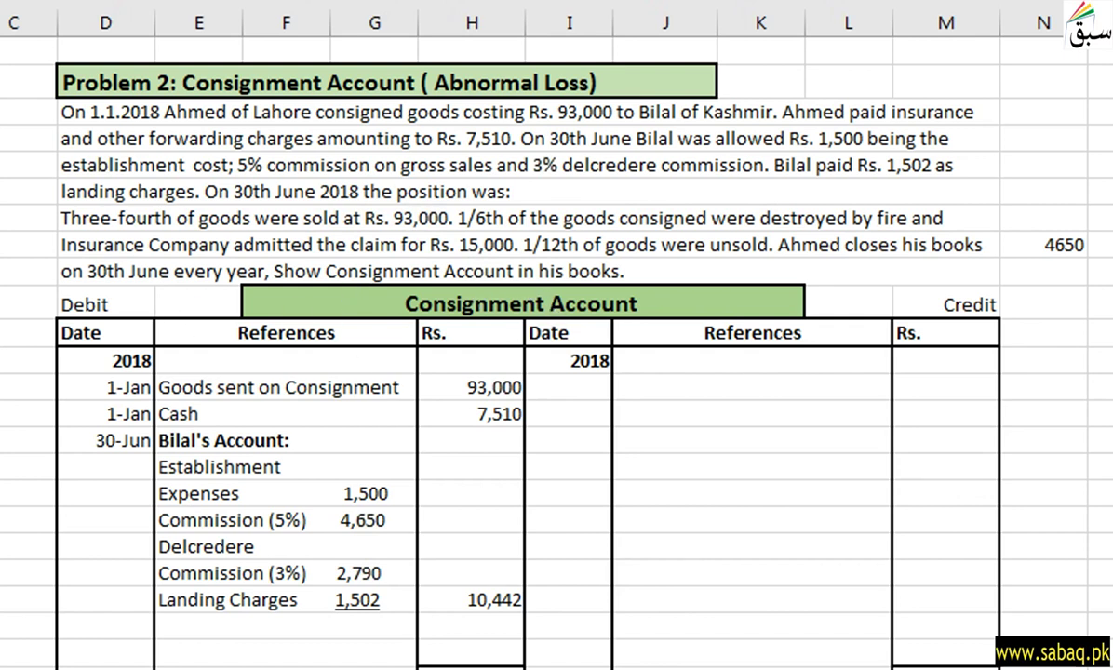
- Record the first credit entry dated 30-Jun, with the consignee's name and "(Sales)" as the reference and 93,000 as the amount
left_click(591, 389)
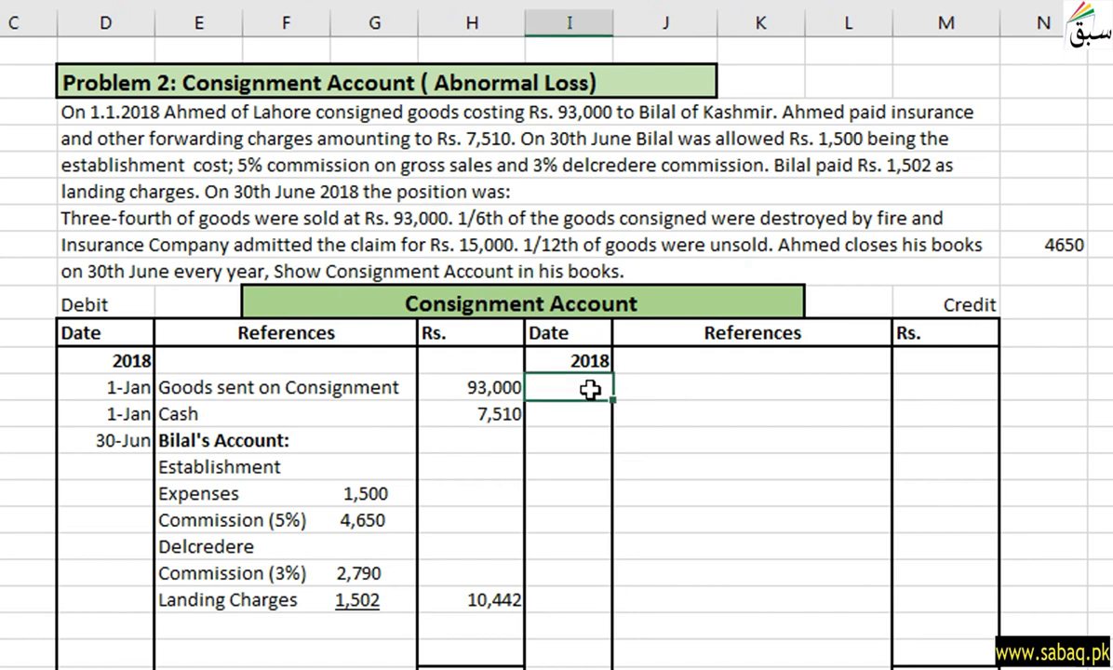
type("30-Jun")
left_click(790, 398)
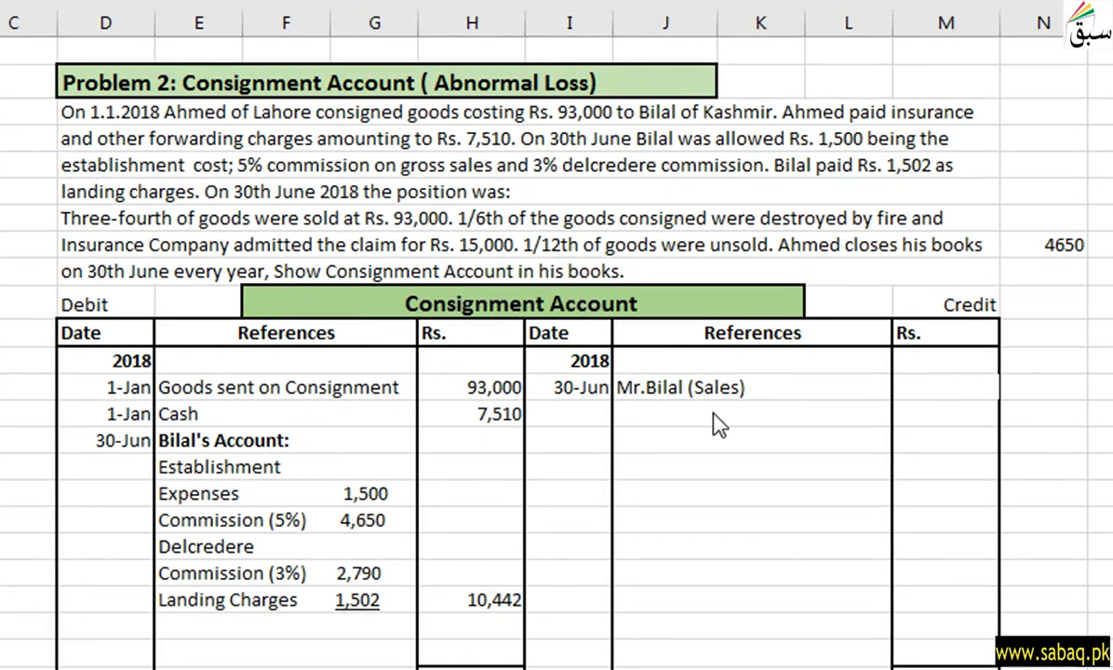
left_click(944, 382)
type("93,")
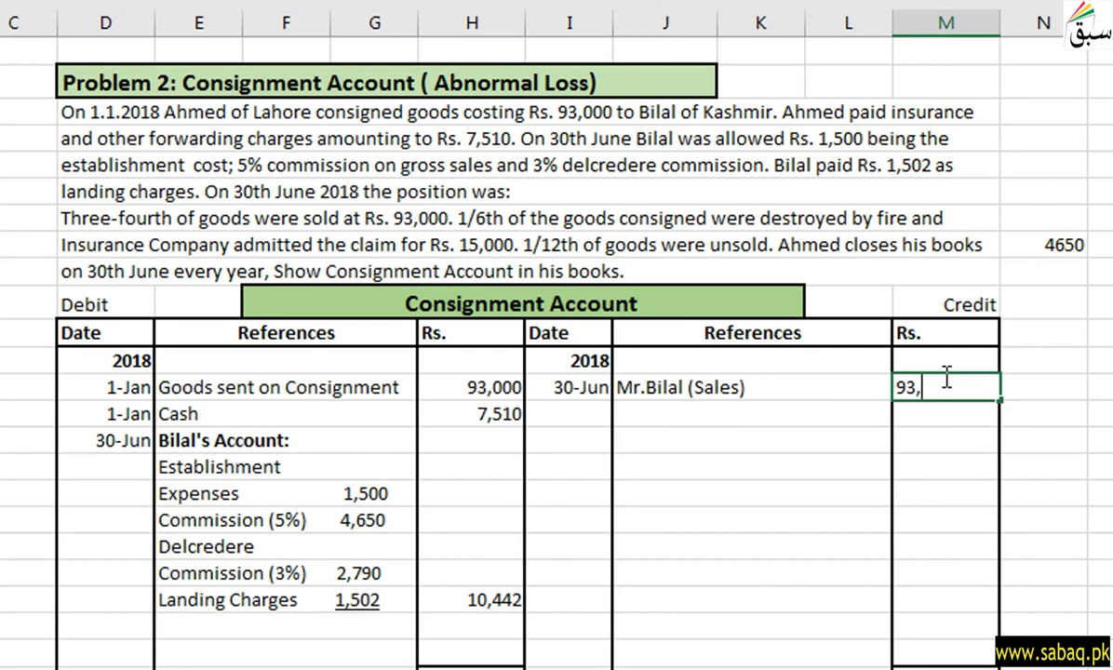
type("000")
left_click(852, 413)
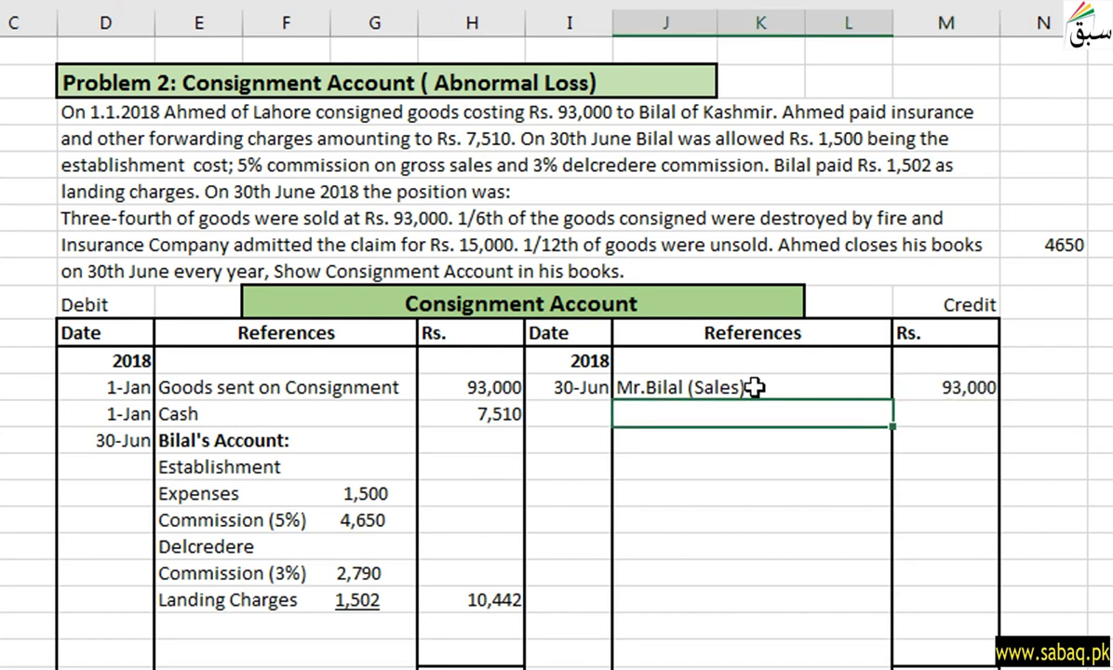